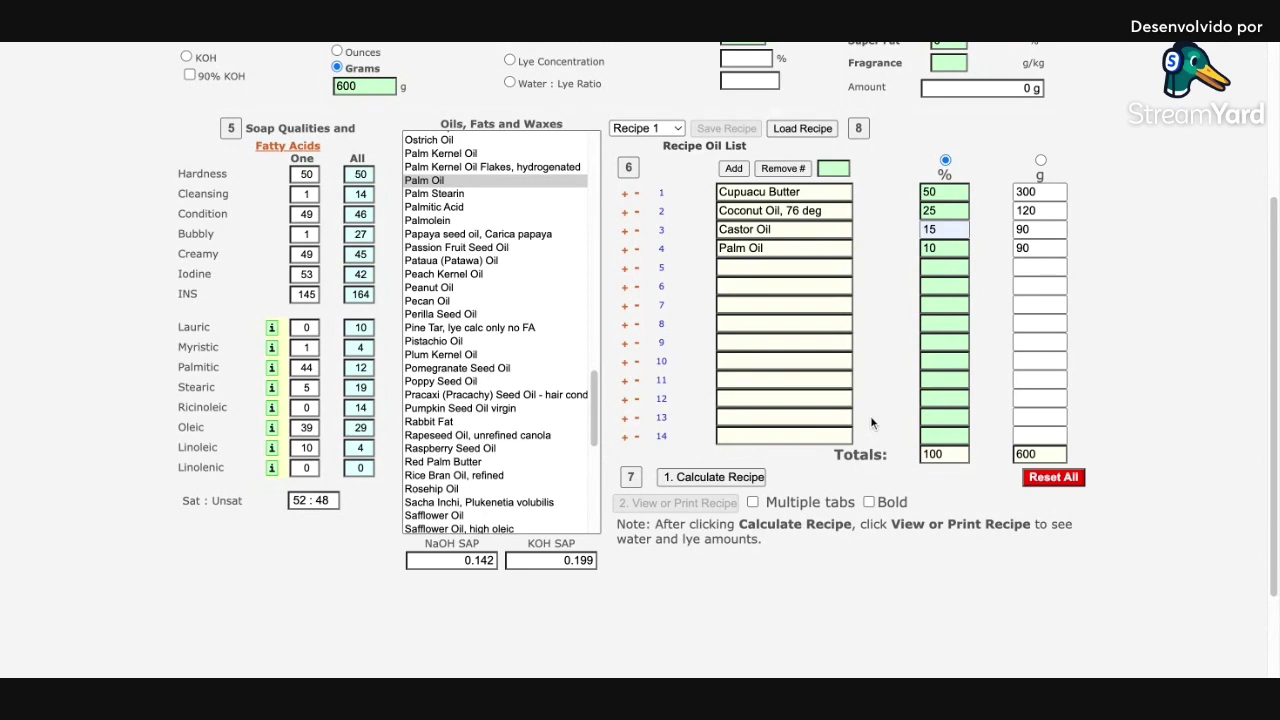
Calculate the four-oil recipe, open its printable view and review the soap quality and fatty acid tables and graphs
left_click(712, 477)
left_click(677, 502)
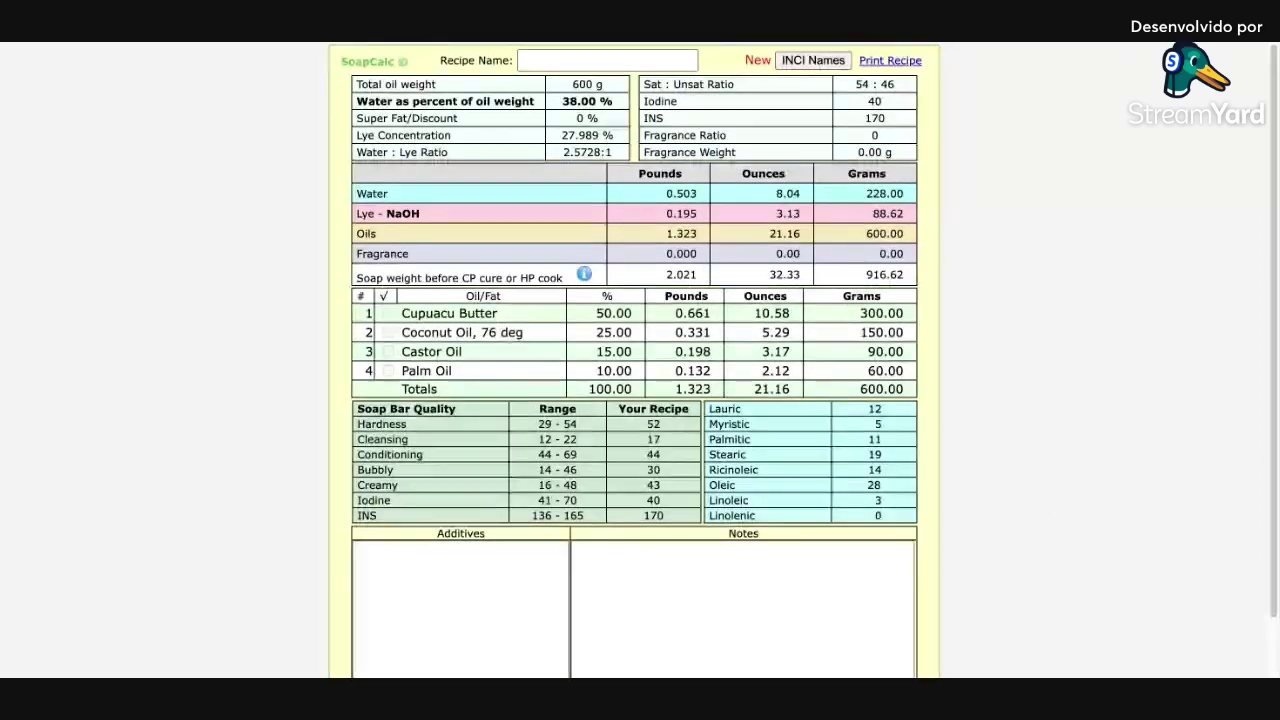
scroll(290, 383, "down", 1)
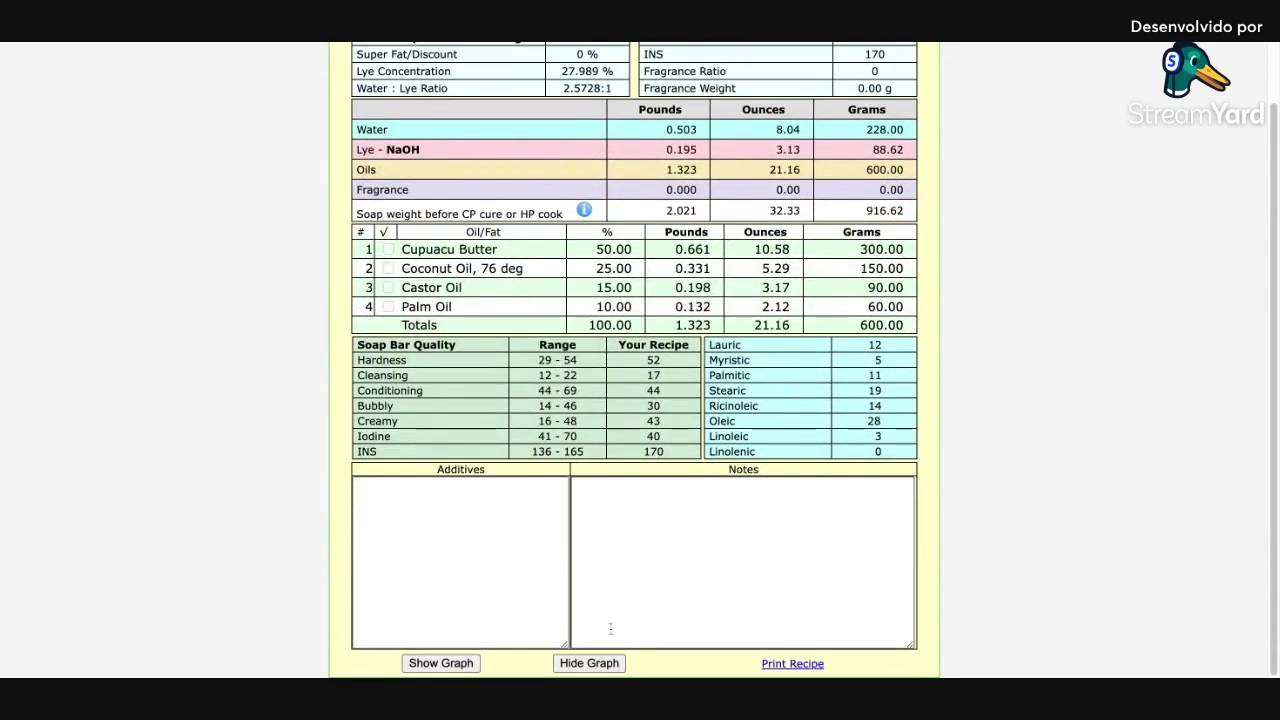
scroll(449, 576, "down", 5)
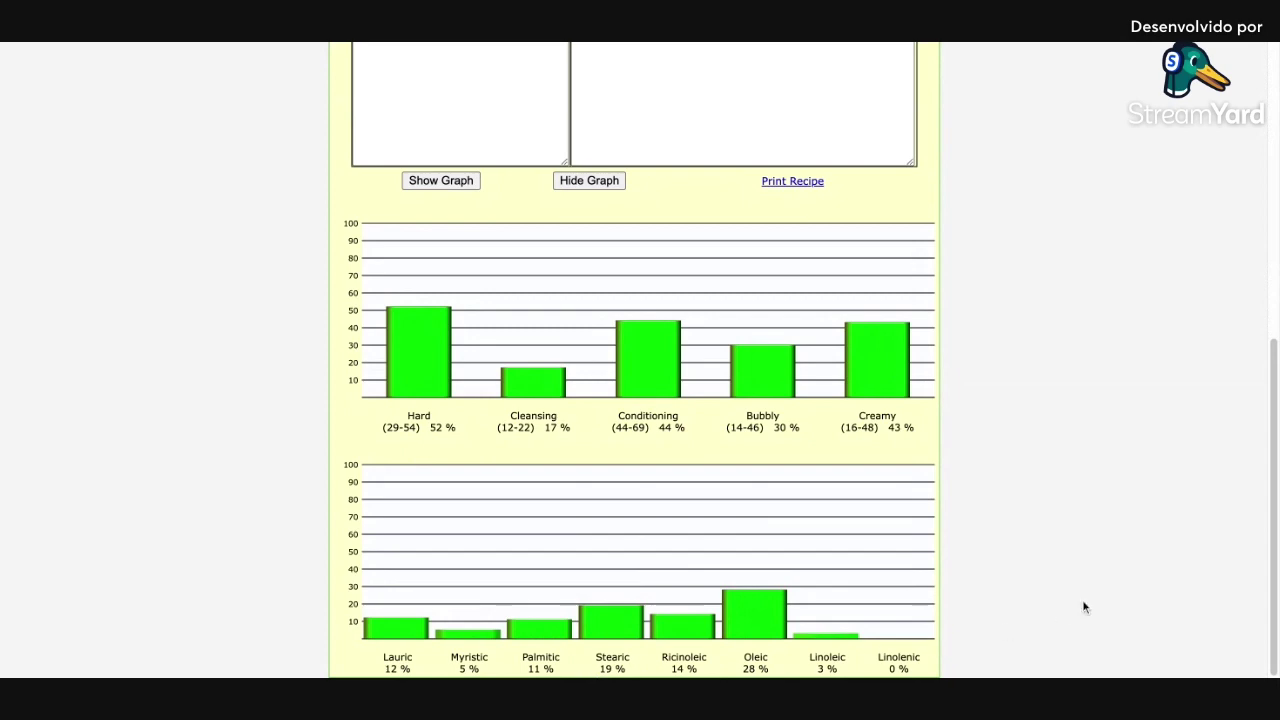
scroll(1106, 563, "up", 5)
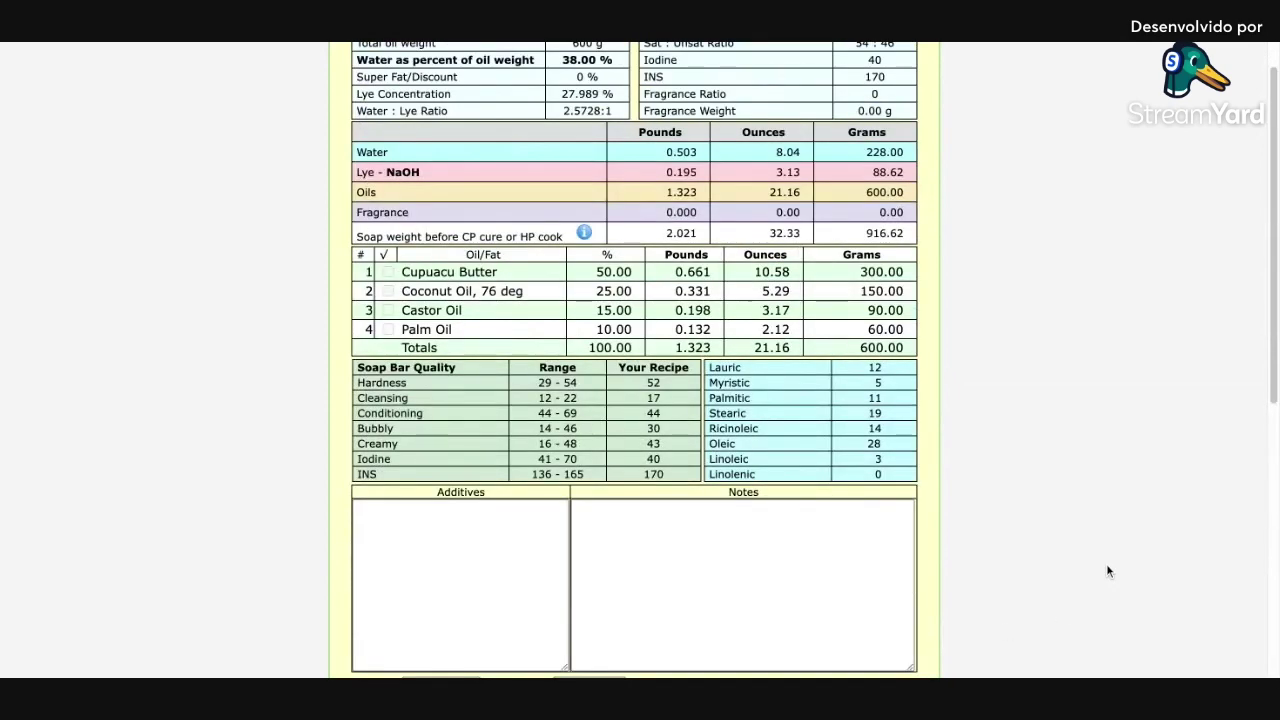
scroll(1106, 563, "down", 5)
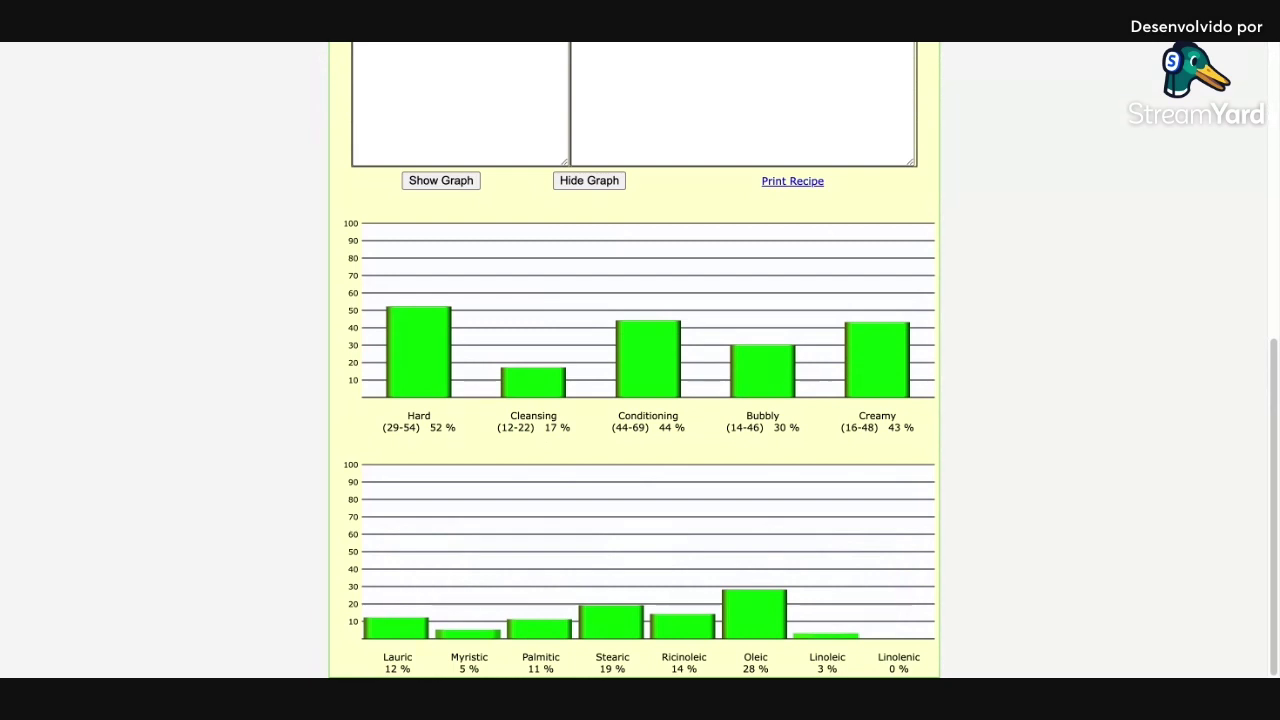
scroll(640, 360, "up", 5)
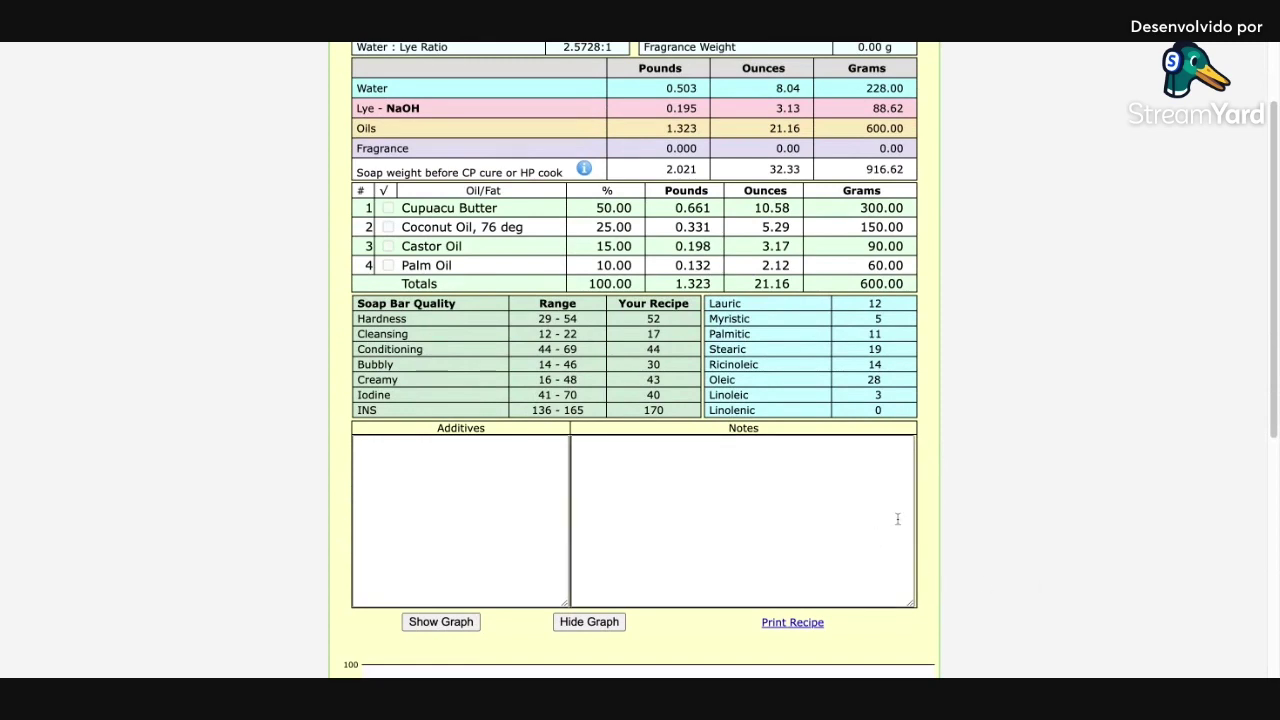
scroll(1042, 549, "up", 1)
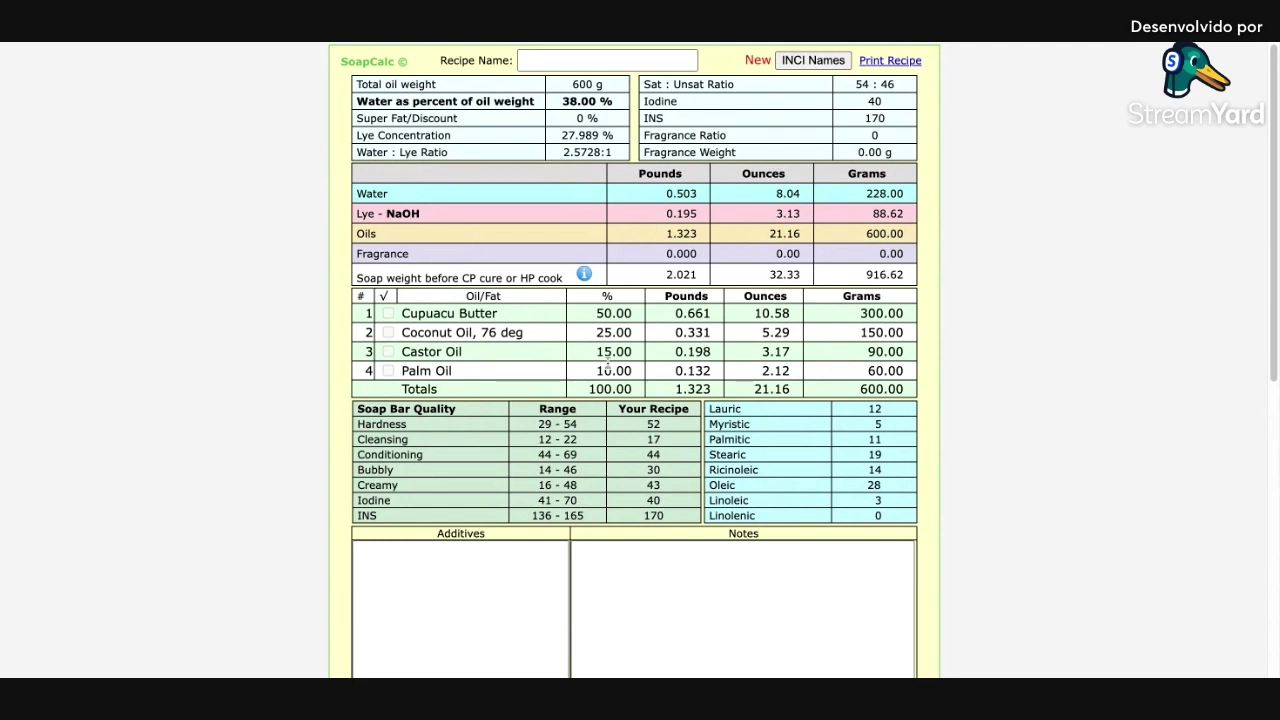
Name the recipe "Sabonete Açafrão-da-Terra"
left_click(556, 60)
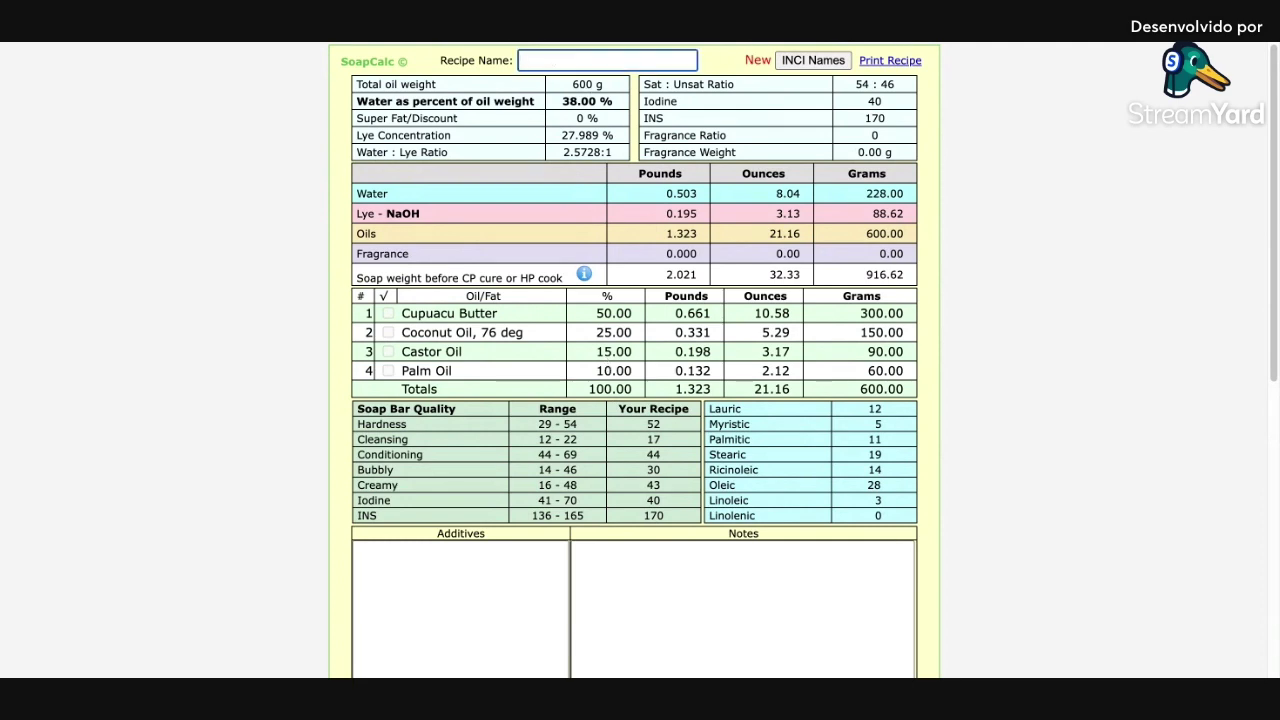
type("Sabonete Açafrã")
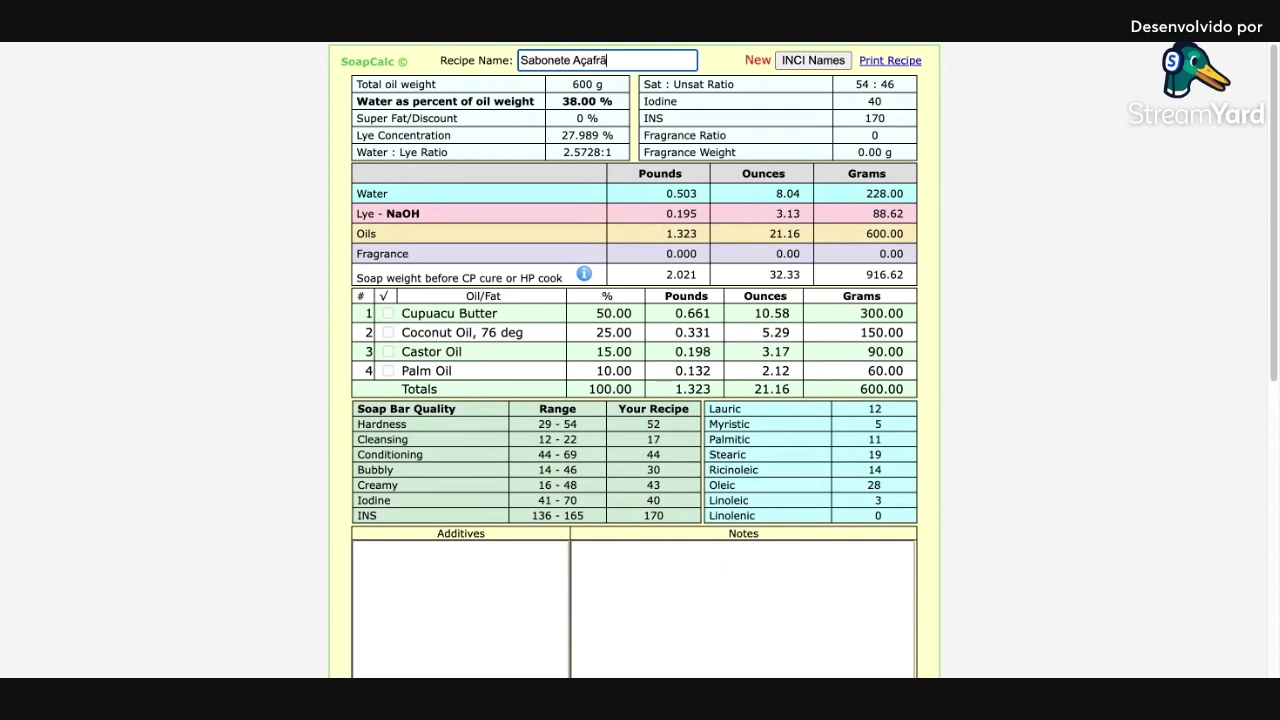
type("o-da-Terra")
Enter "Cúrcuma 1.5 c.s." as the first additive of the recipe
scroll(977, 480, "down", 3)
left_click(451, 343)
scroll(518, 352, "up", 1)
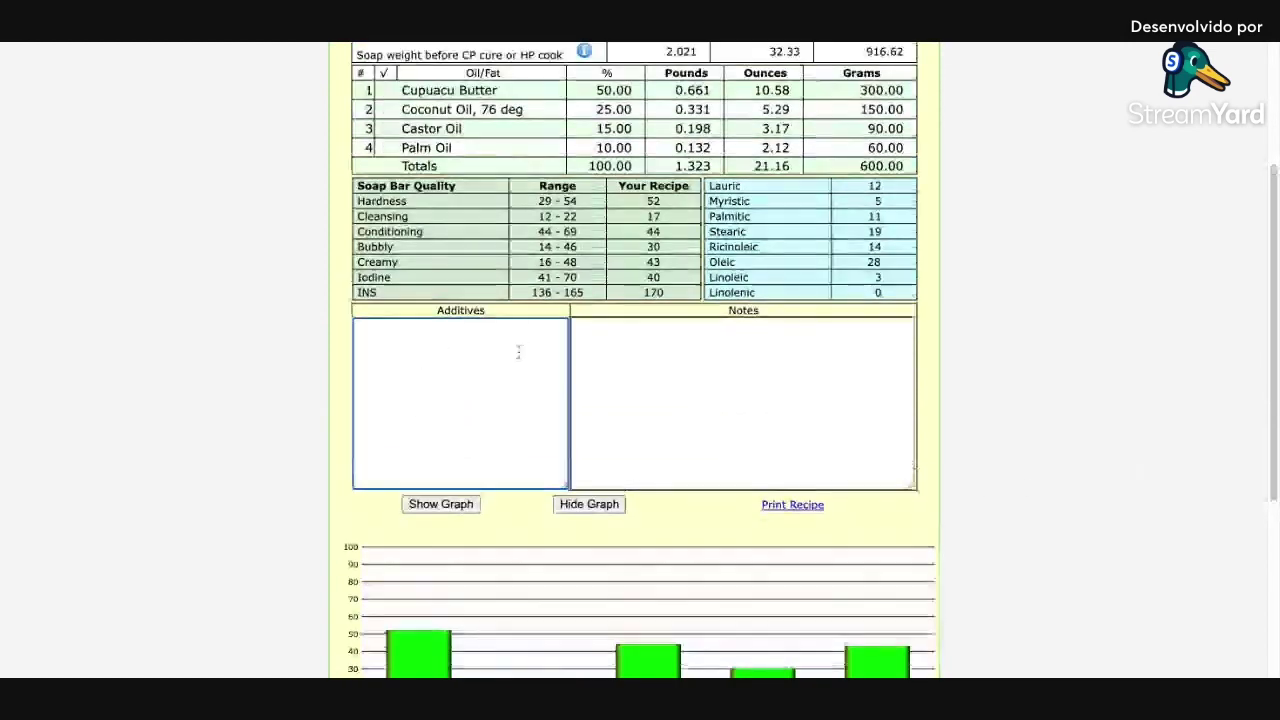
scroll(518, 352, "up", 1)
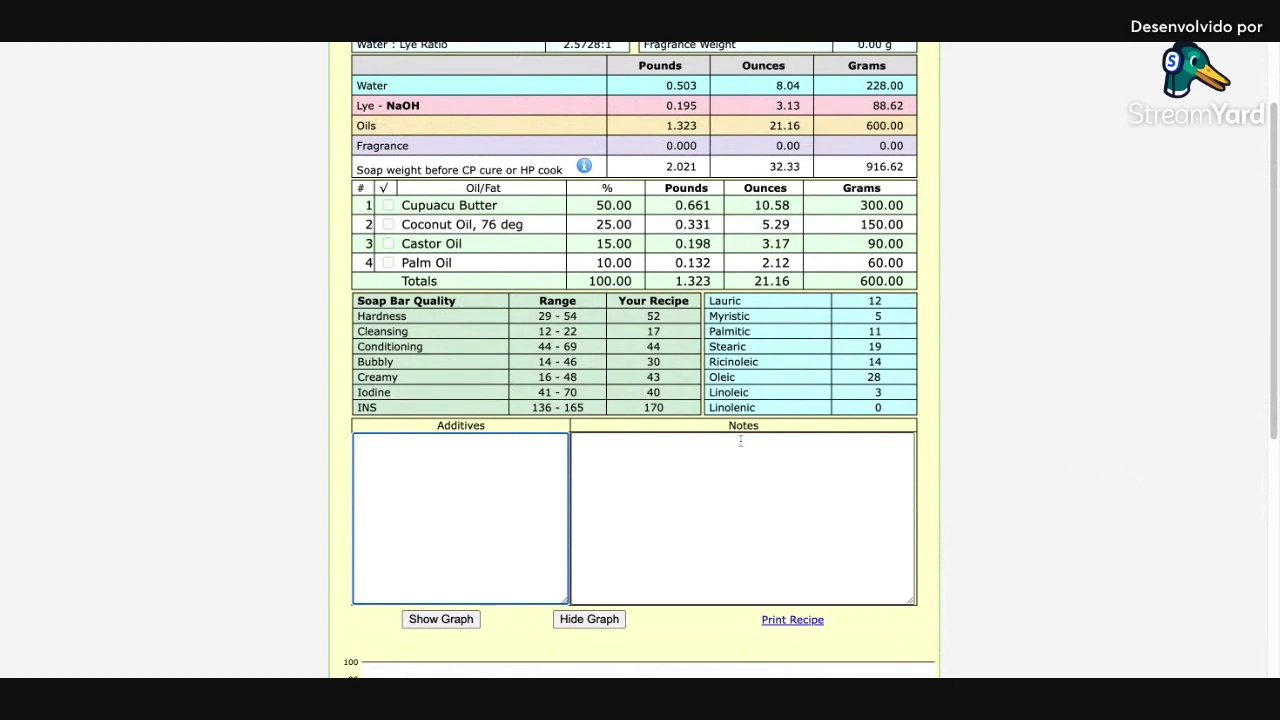
type("Cúrcuma")
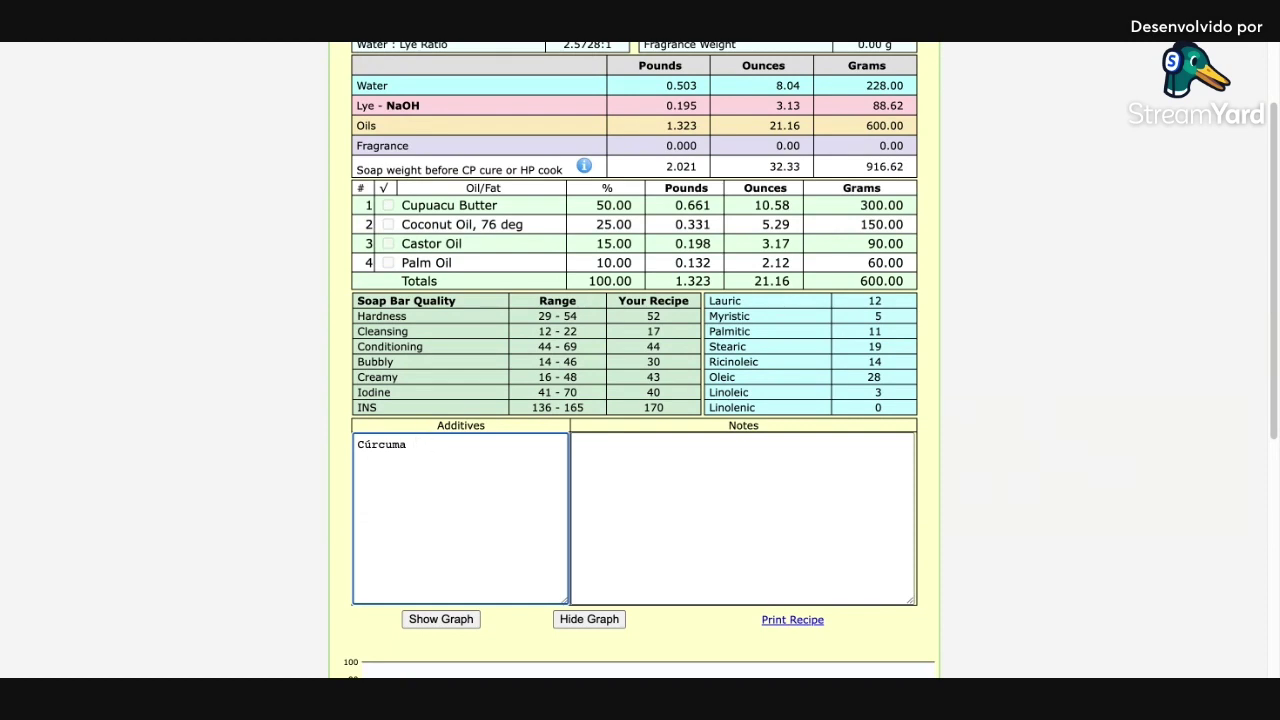
type("1 c.s.")
type(".5")
Write a second line in the additives reading "Oleato de cúrcuma com óleo de coco"
left_click(547, 485)
type("1.5 c.s. Óleo de coco")
left_click_drag(446, 460, 252, 456)
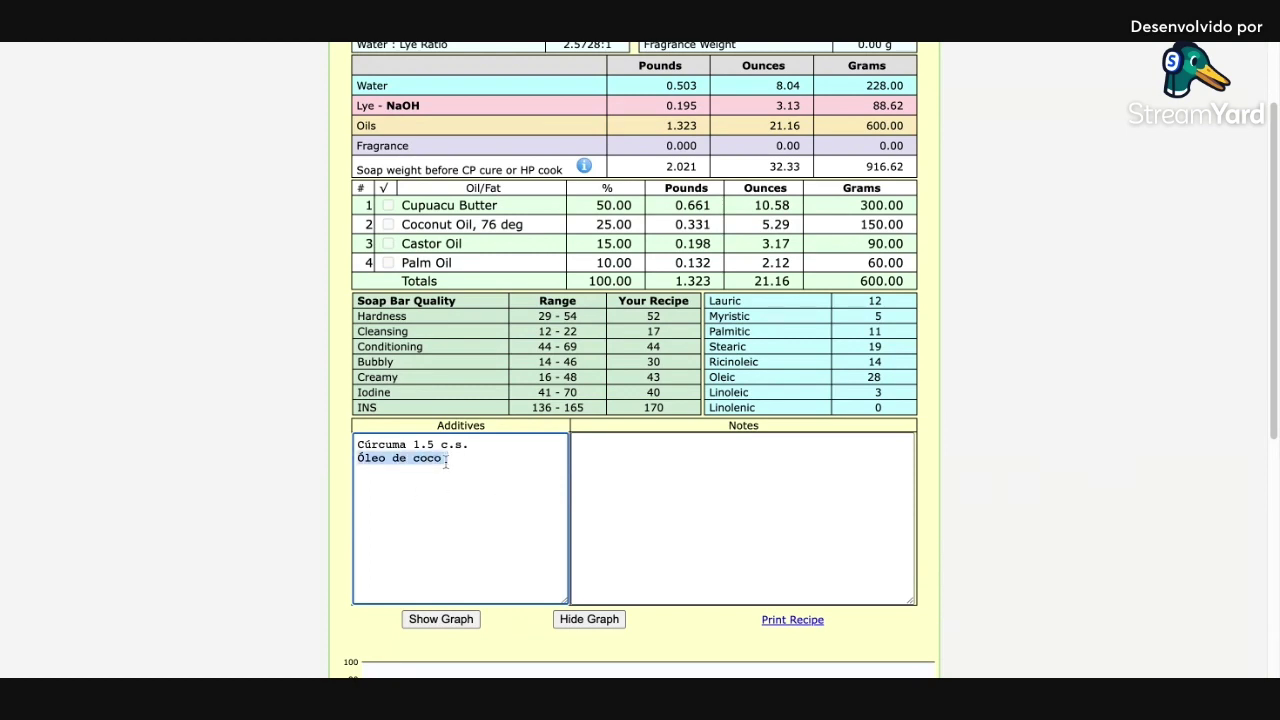
type("Oleato com ")
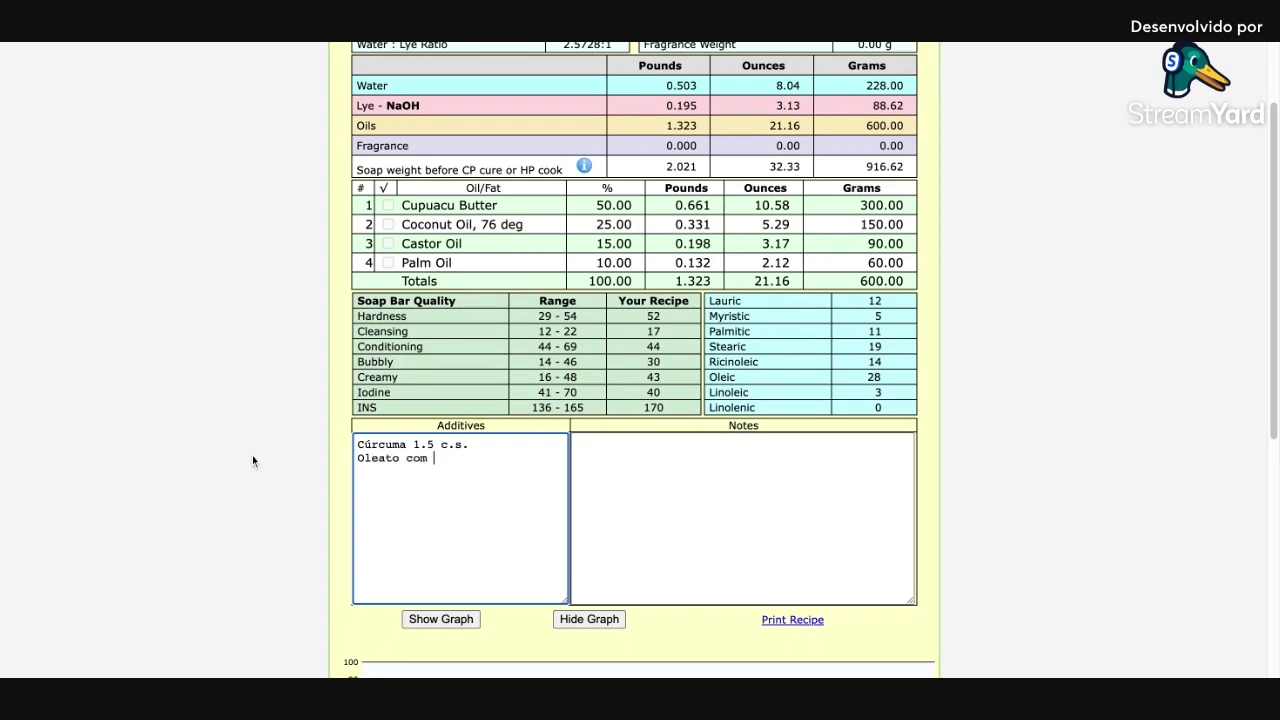
type("óleo de coco")
left_click(405, 458)
type("de cúrcul")
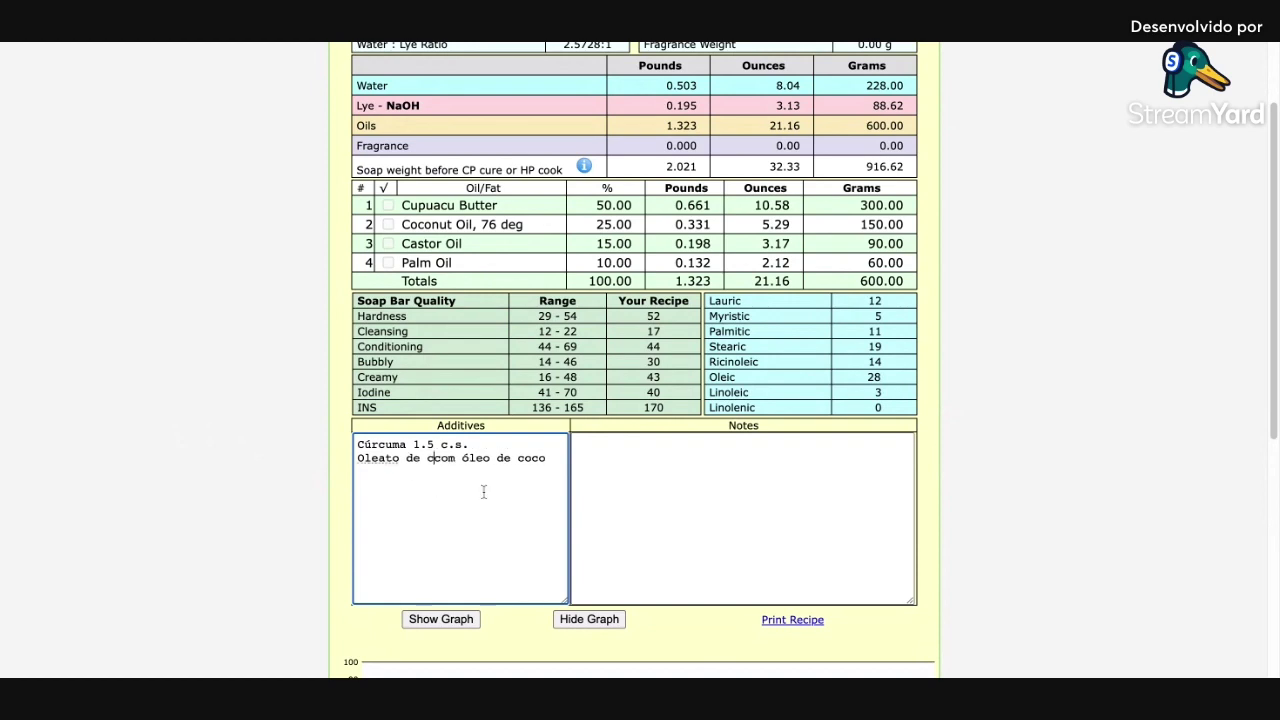
key("BackSpace")
type("ma")
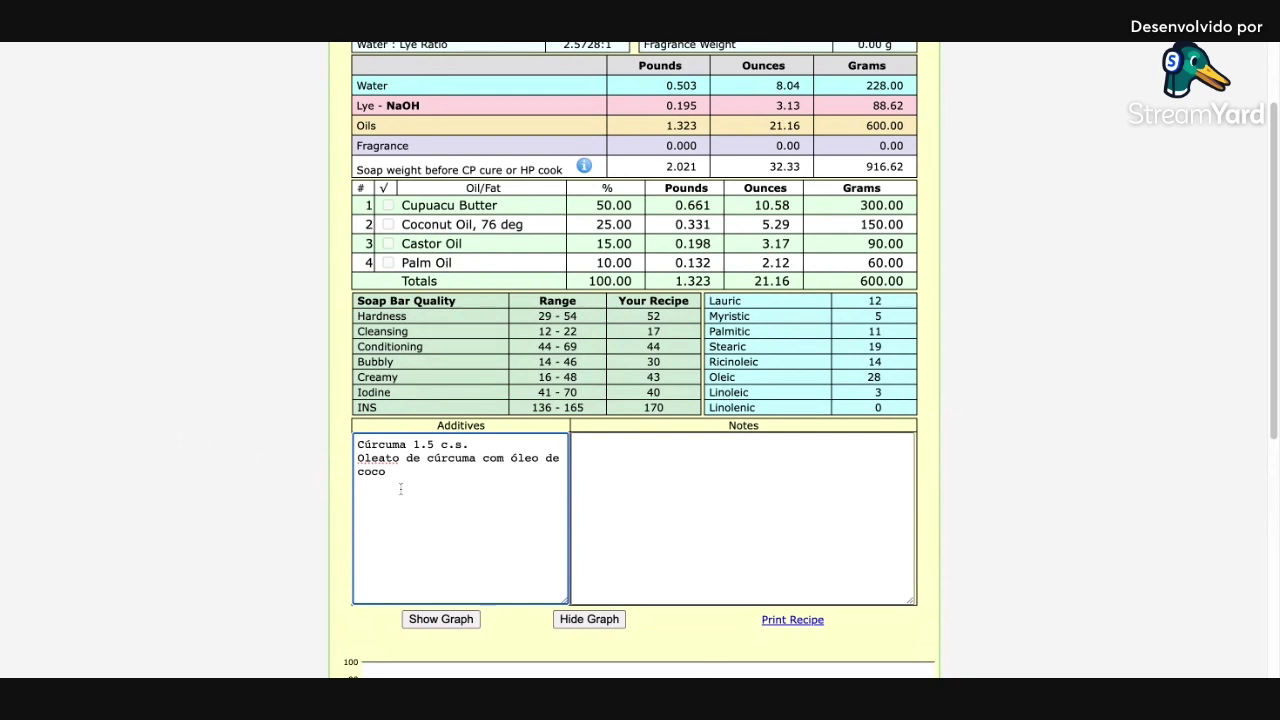
Move the line "Oleato de cúrcuma com óleo de coco" from the additives to the notes
left_click_drag(398, 484, 342, 462)
key("ctrl+c")
left_click(734, 523)
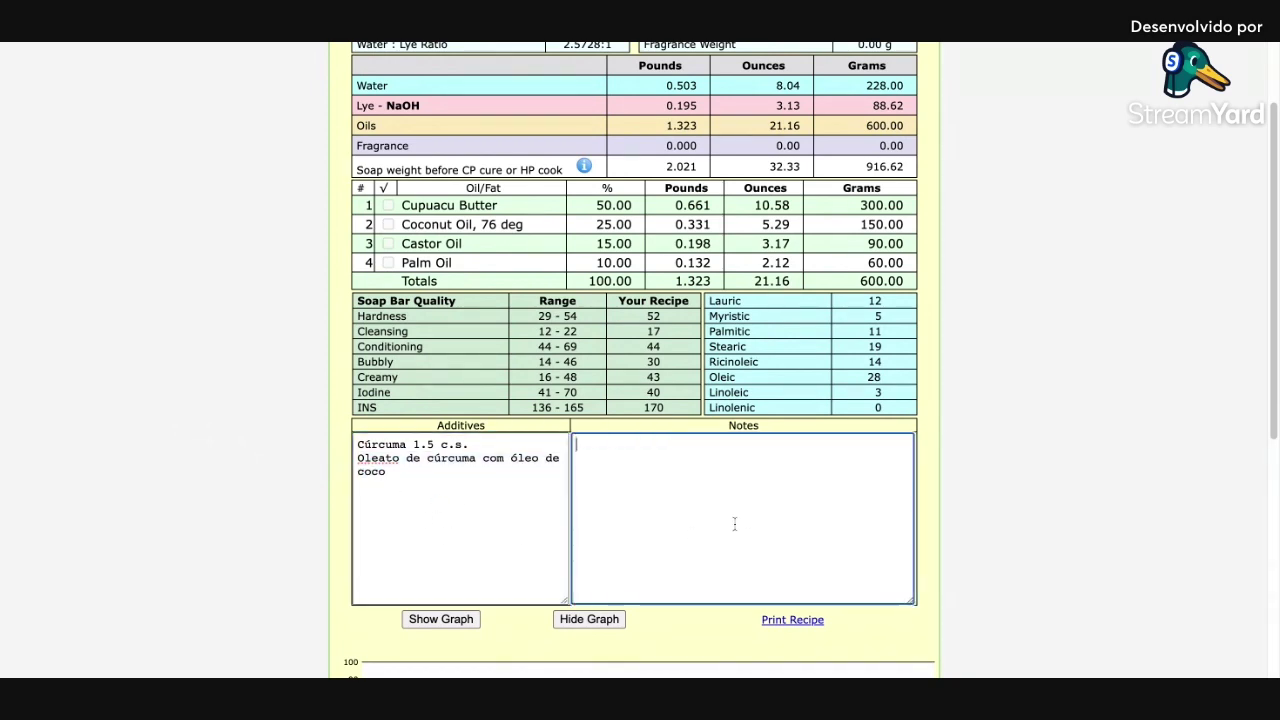
key("ctrl+v")
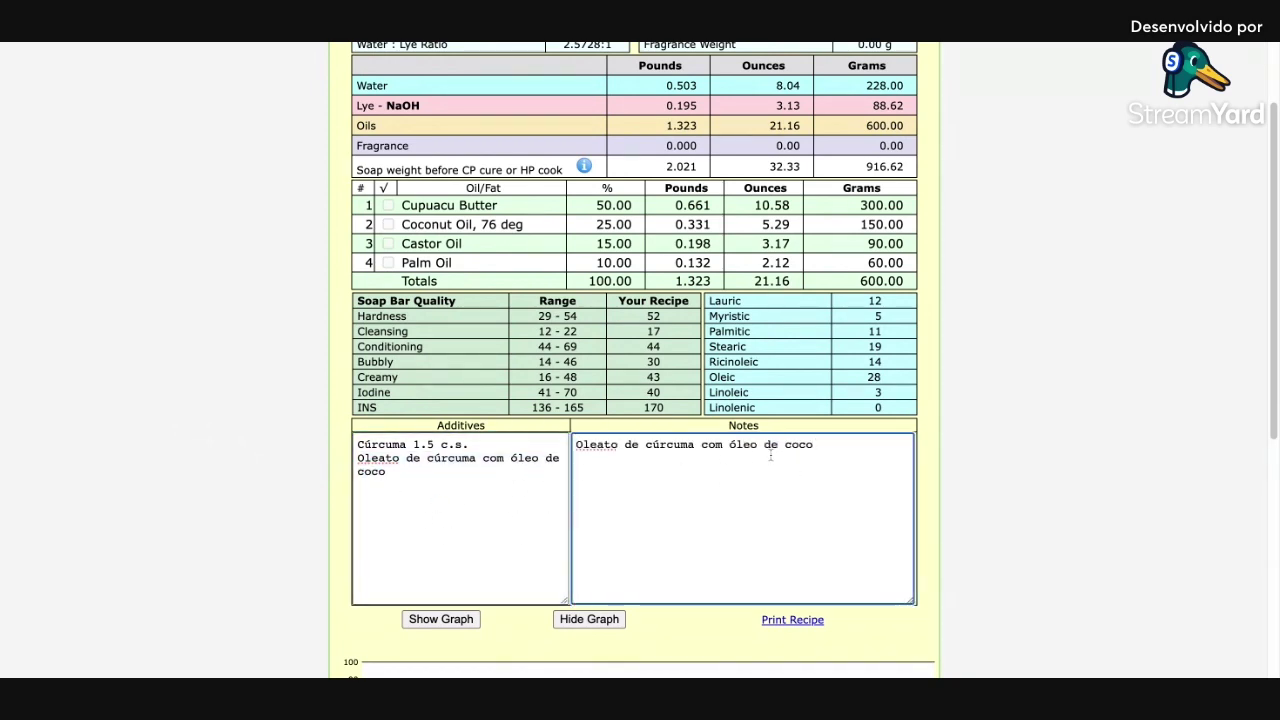
left_click_drag(356, 458, 418, 483)
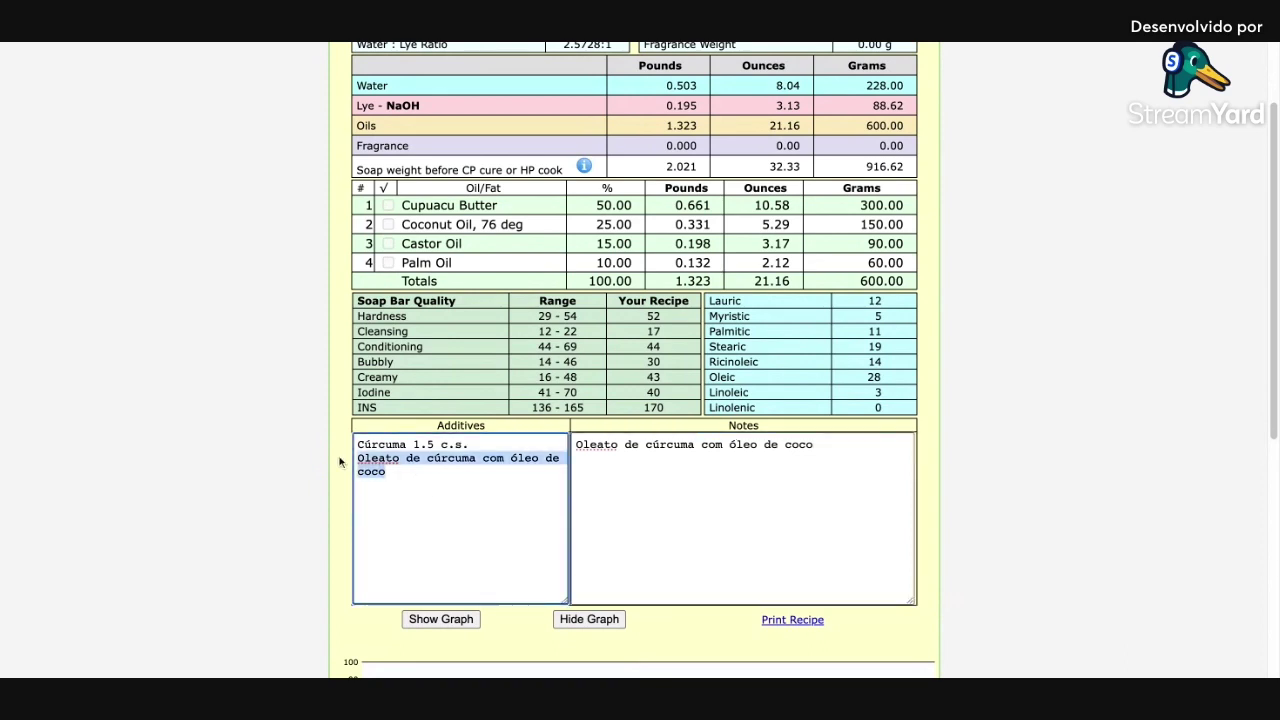
key("BackSpace")
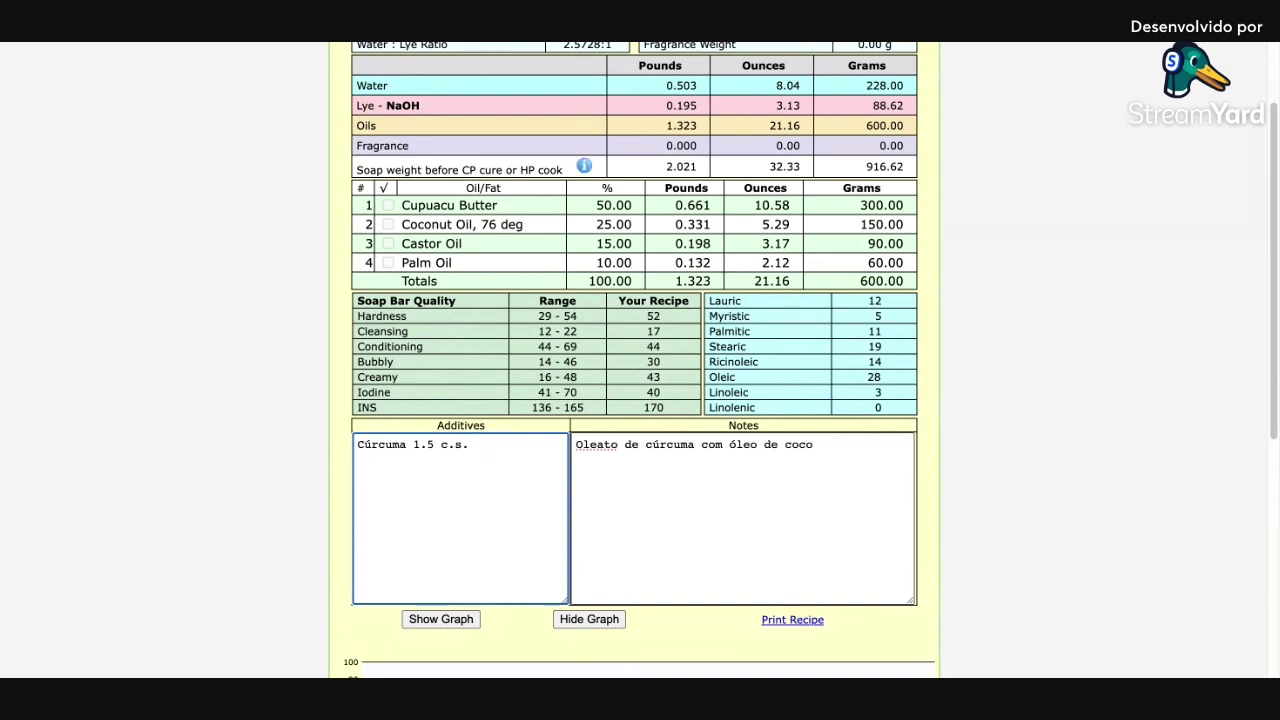
Revise the note to "Oleato de cúrcuma no óleo de coco (100%)" and add the line "(2 rizomas ralados)" below it
double_click(709, 446)
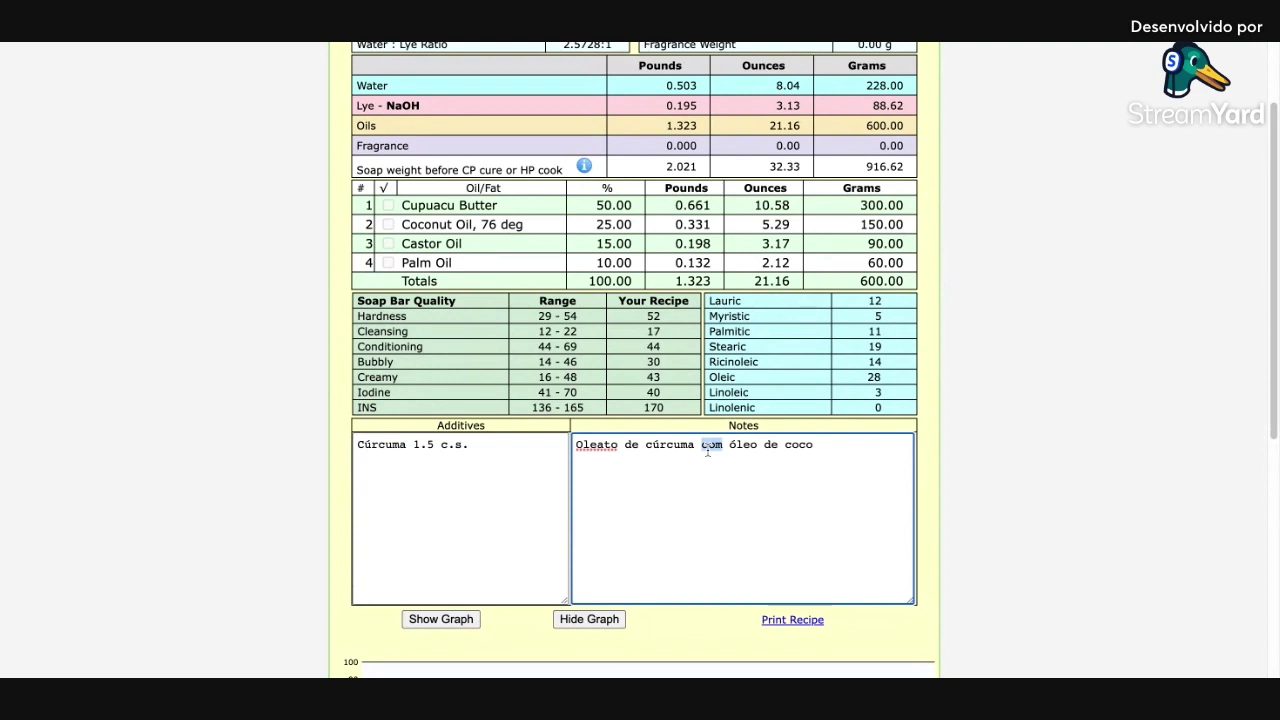
type("no")
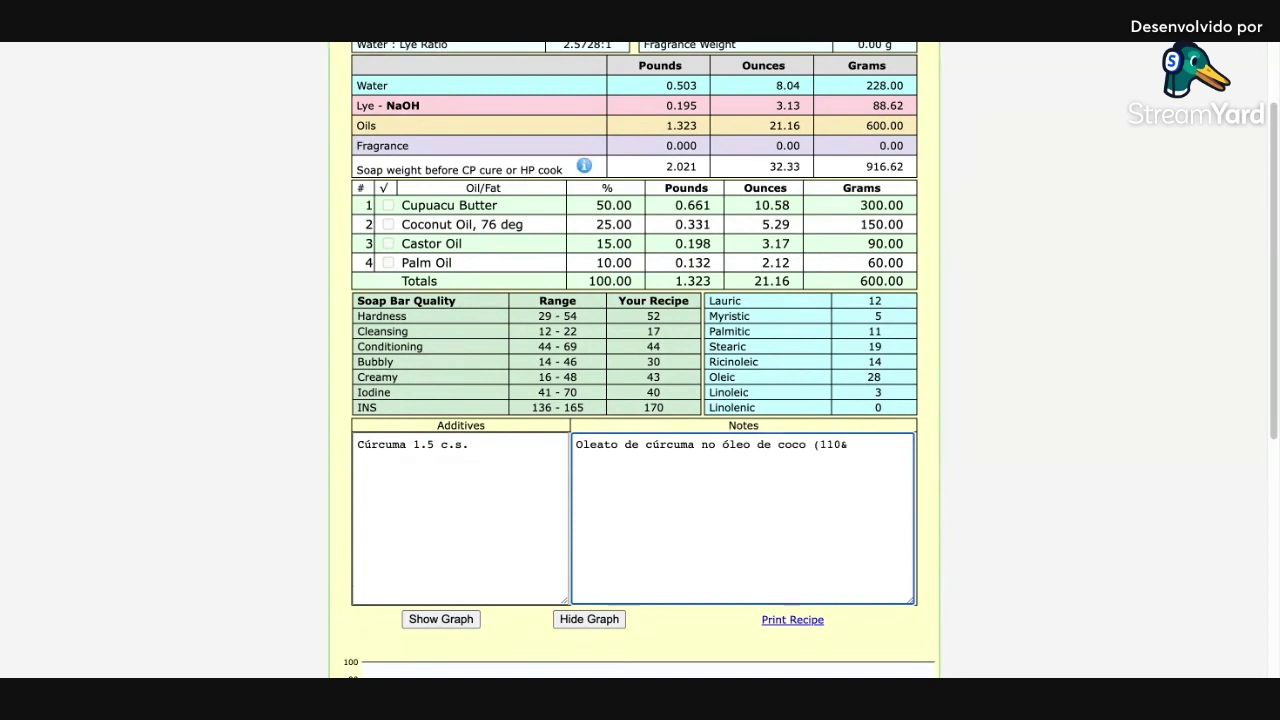
key("BackSpace")
type("%")
key("BackSpace")
key("BackSpace")
key("BackSpace")
type("0")
key("Return")
type("(2 rizomas ralados)")
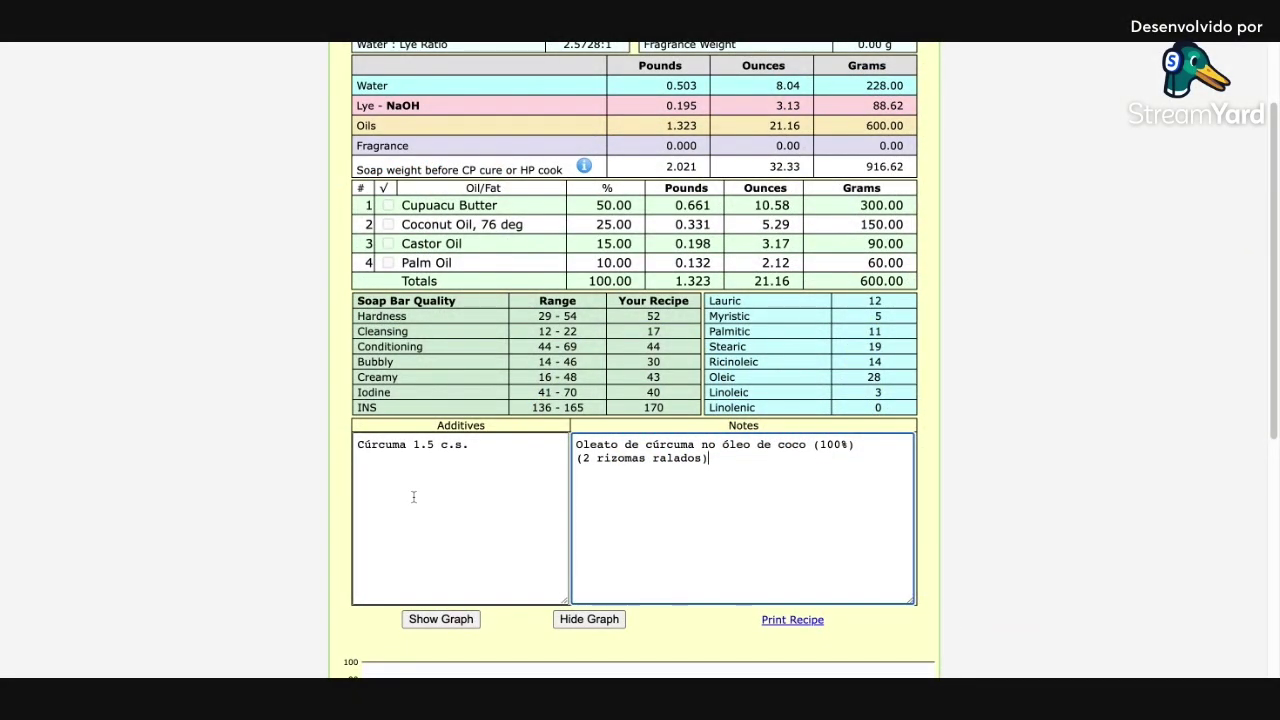
Add the lines "Absoluto de turmérico 3 gotas" and "Super fat 30g Manteiga de cupuaçu" to the additives
left_click(427, 498)
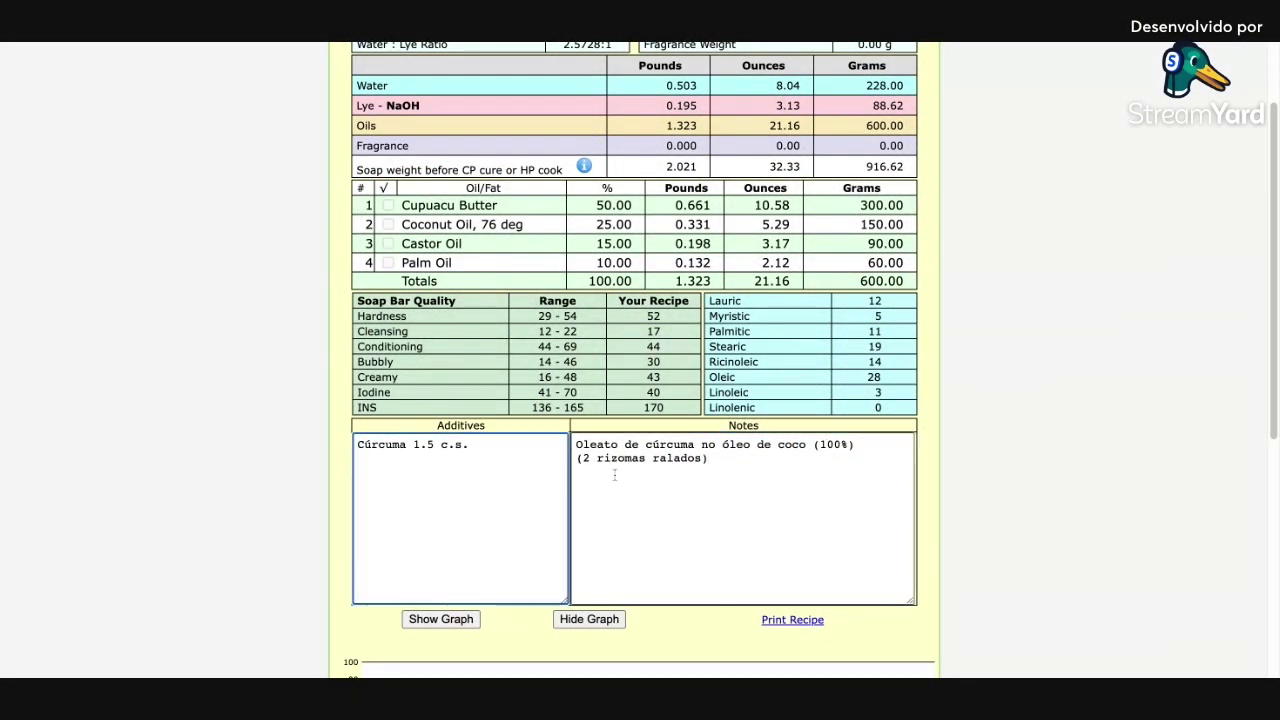
key("Return")
type("Absoluto de turmérico")
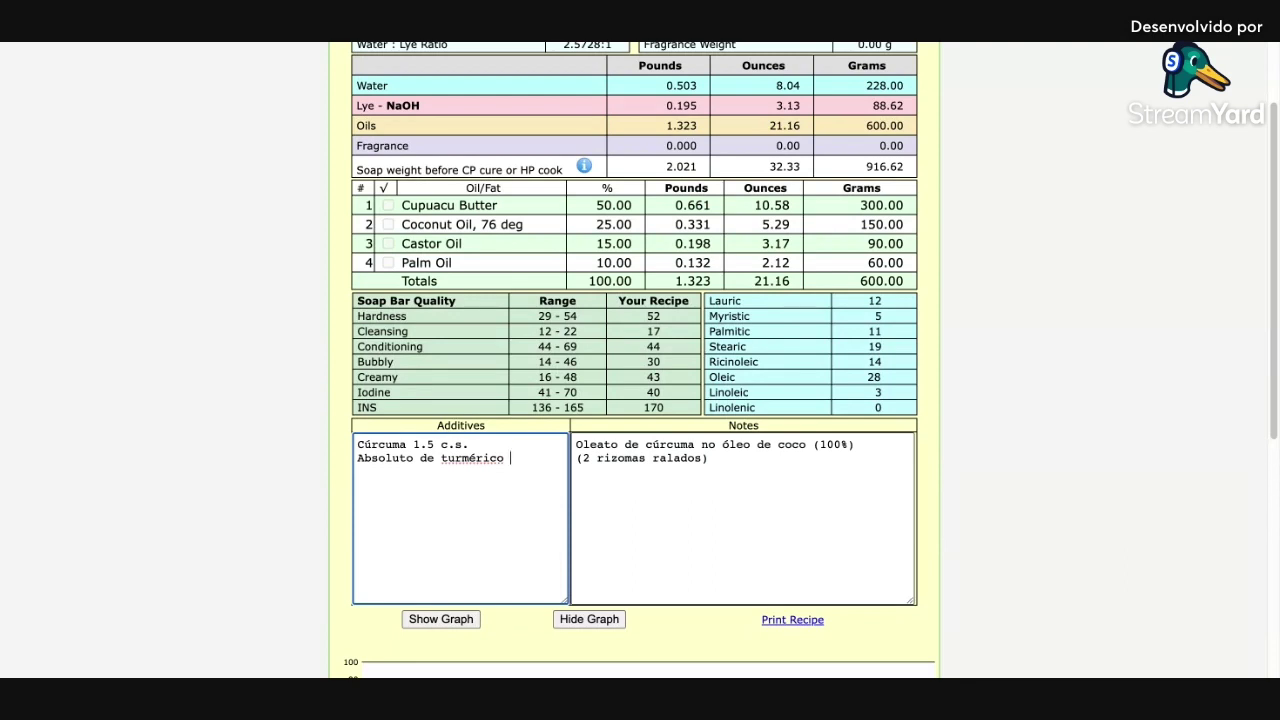
type("3 gotas")
key("Return")
type("Super fat")
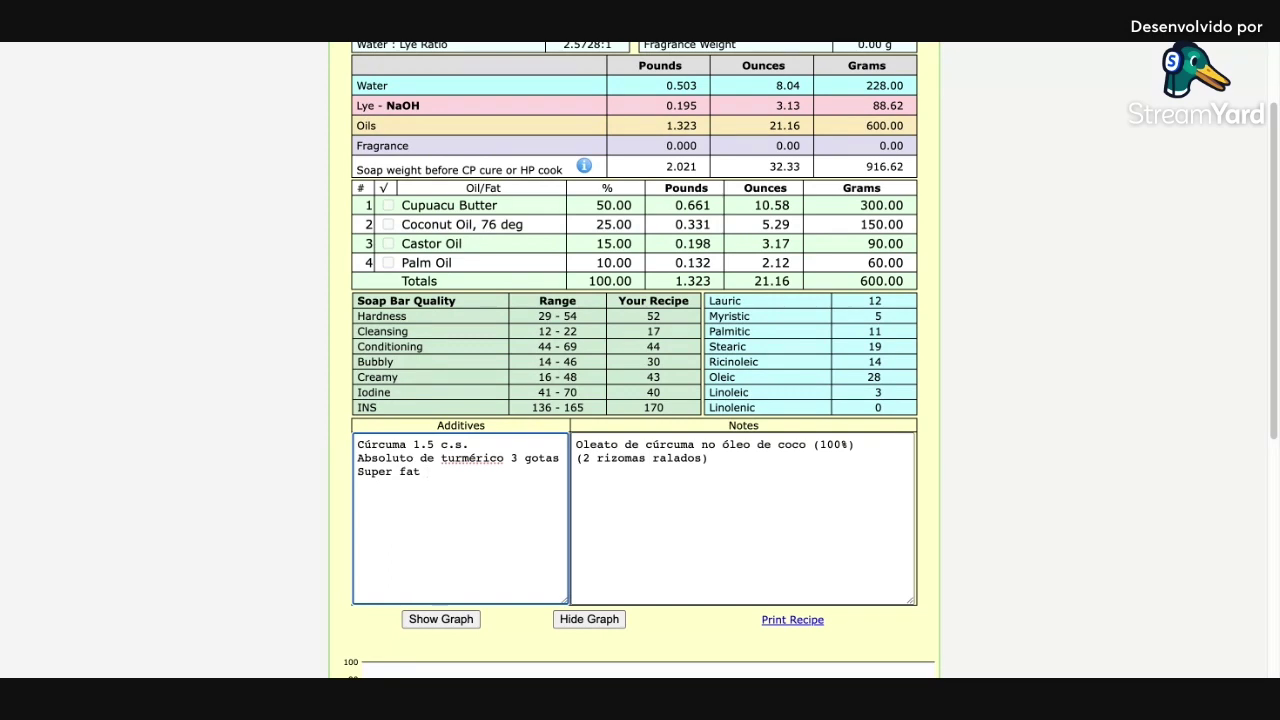
type("30g Manteiga de cupuaçu")
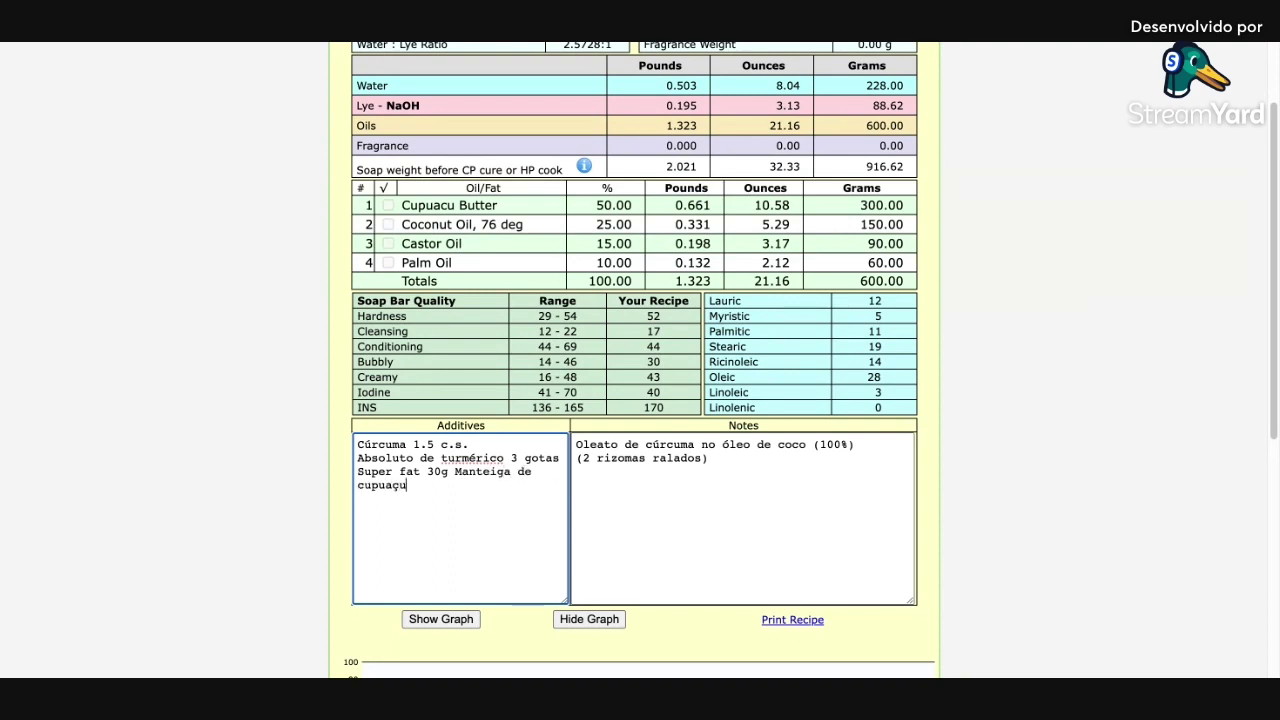
key("Return")
Put a dash in front of each of the three additives to format them as a list
left_click(358, 444)
type("-")
left_click(358, 458)
type("-")
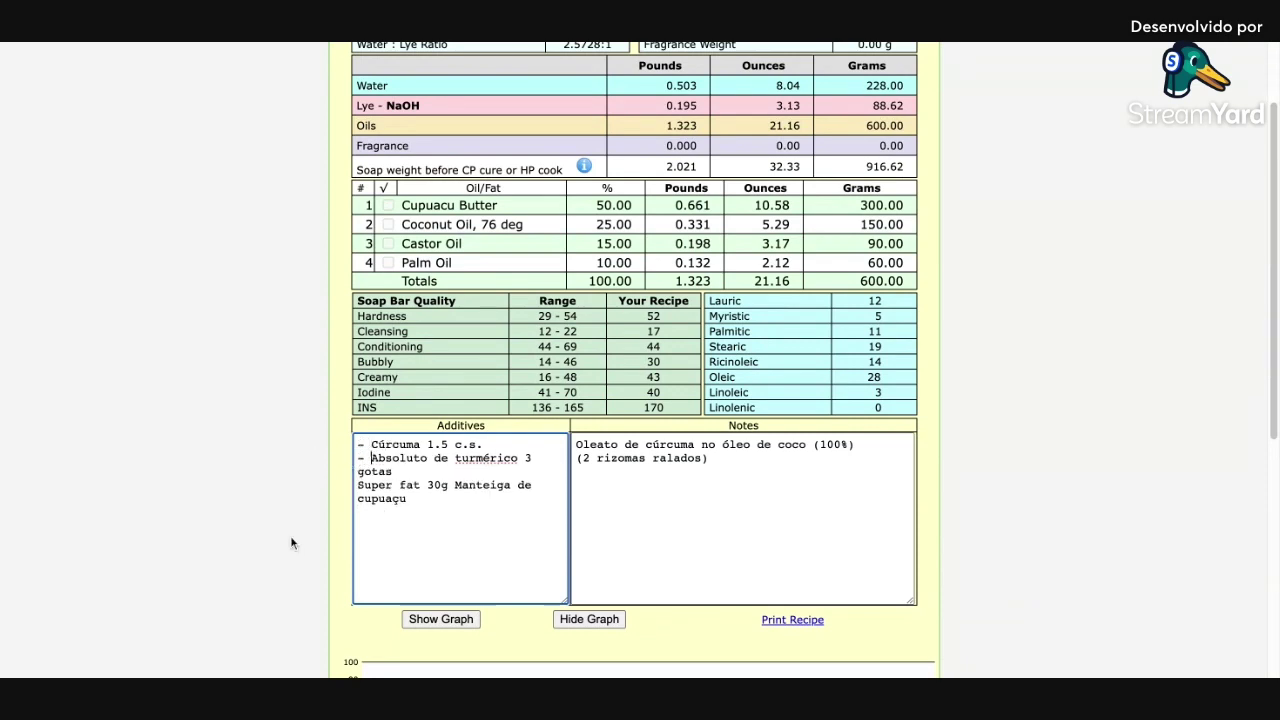
left_click(356, 485)
type("-")
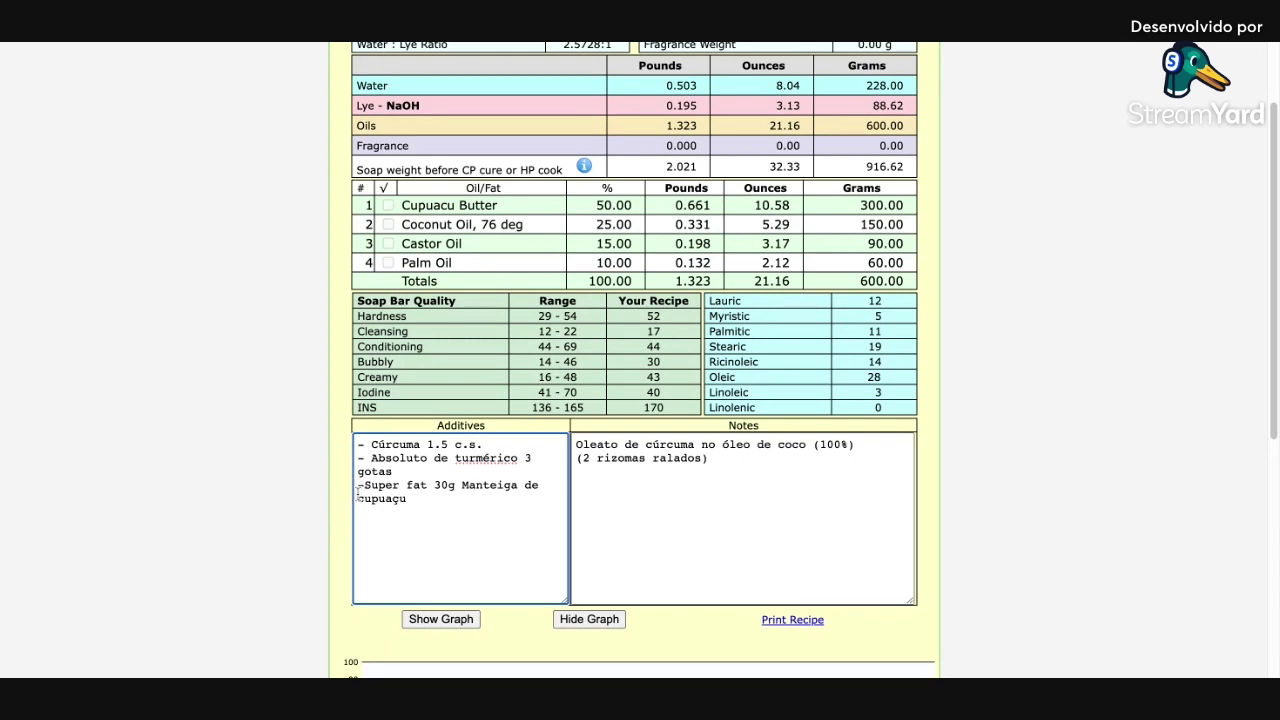
Add the dashed line "- Oleoresina de alecrim 5 gotas" at the end of the additives list
key("Down")
key("End")
key("Return")
type("- Oleo")
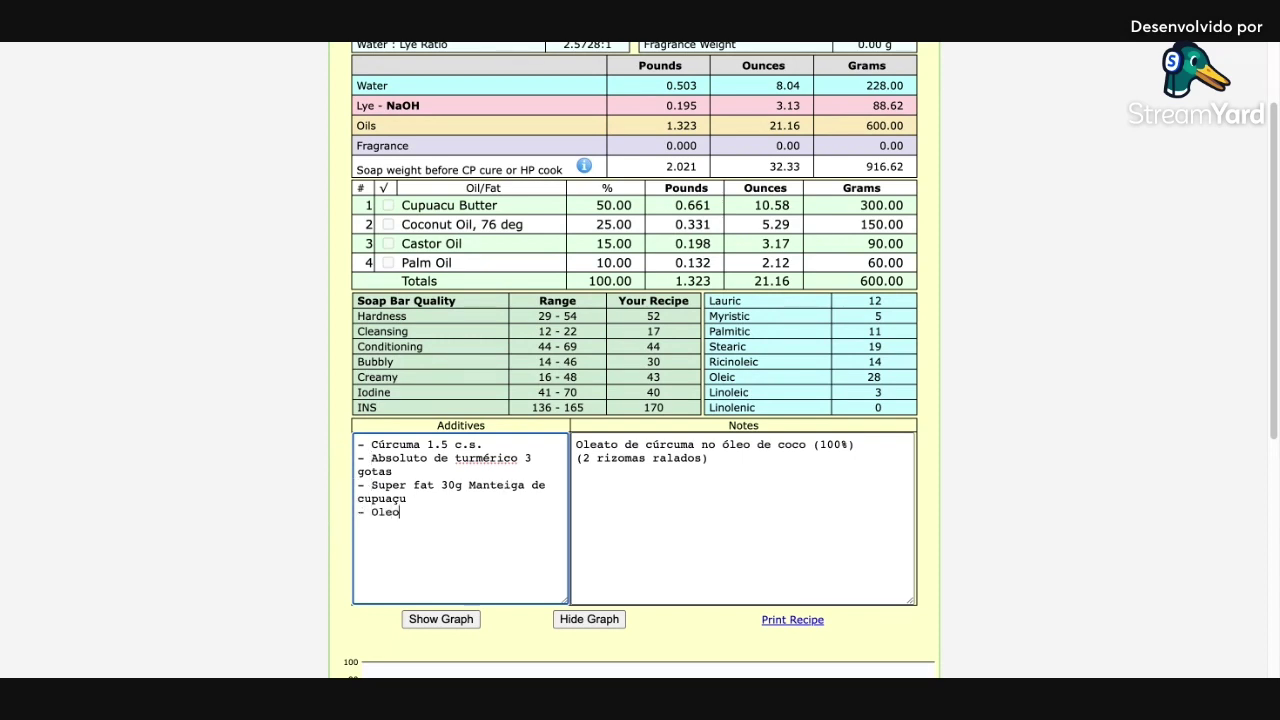
type("resina de alecrim 5 got")
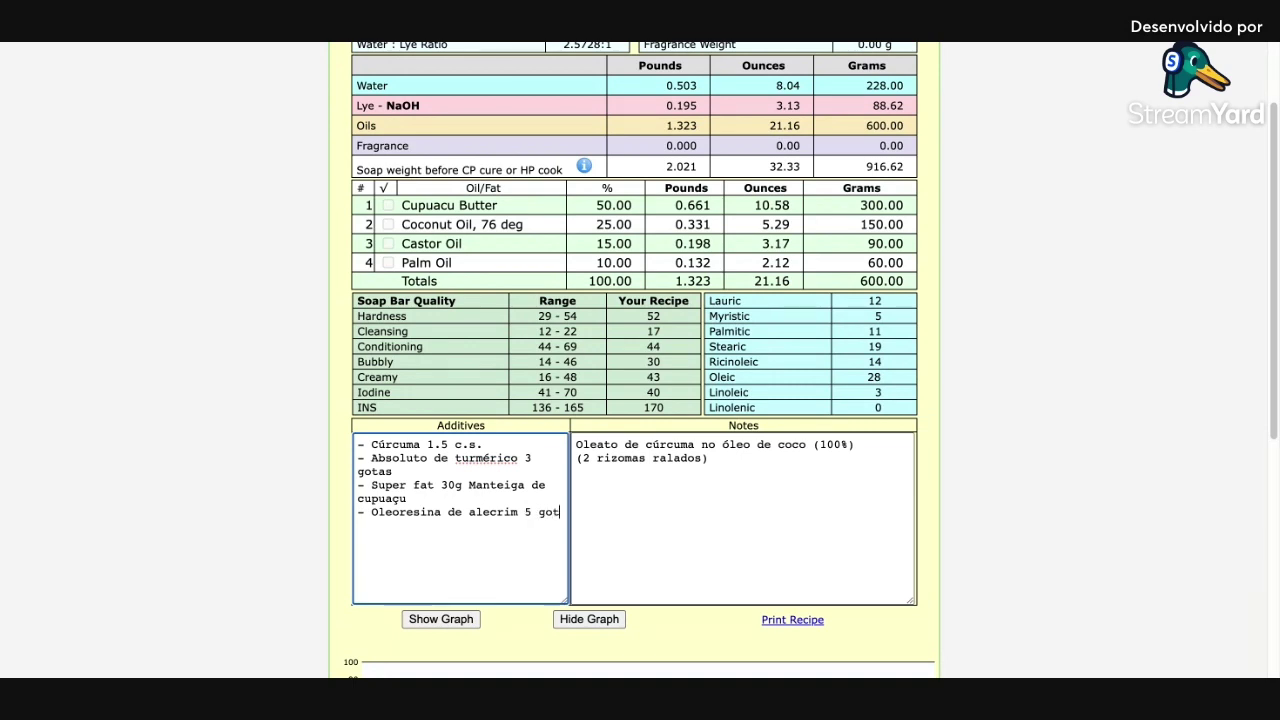
type("as")
Start another dashed line below the rosemary oleoresin in the additives list
key("Return")
type("-")
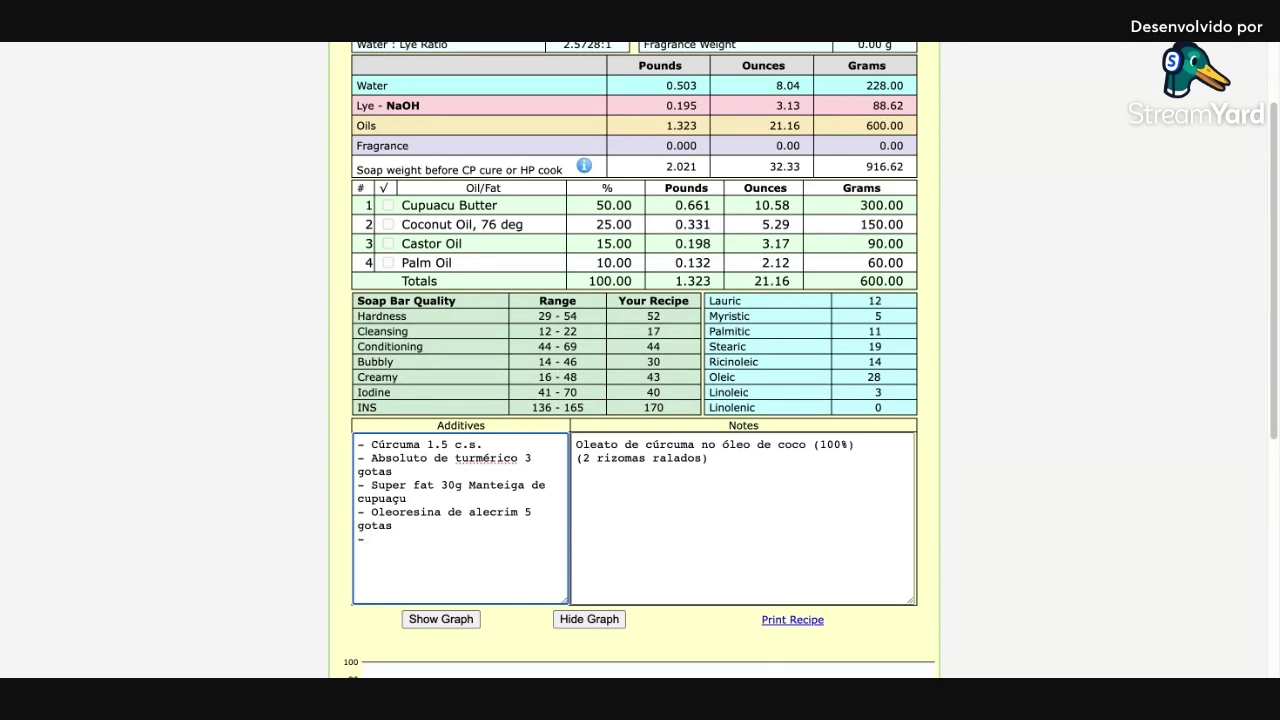